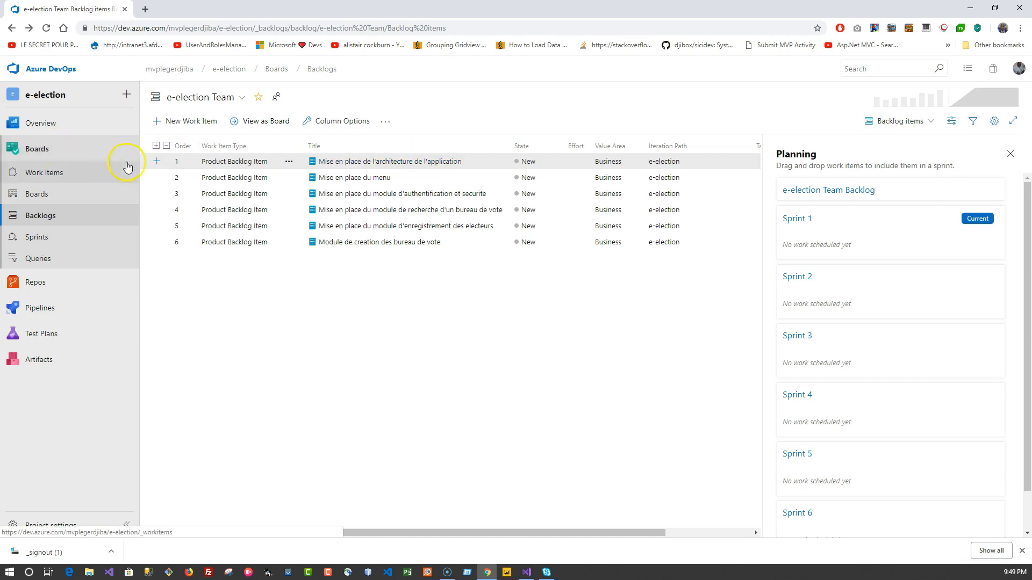
Step: Add and save a task titled "Mise en place de la couche DAL (Data Access Layer)" under the backlog item "Mise en place de l'architecture de l'application"
click(157, 162)
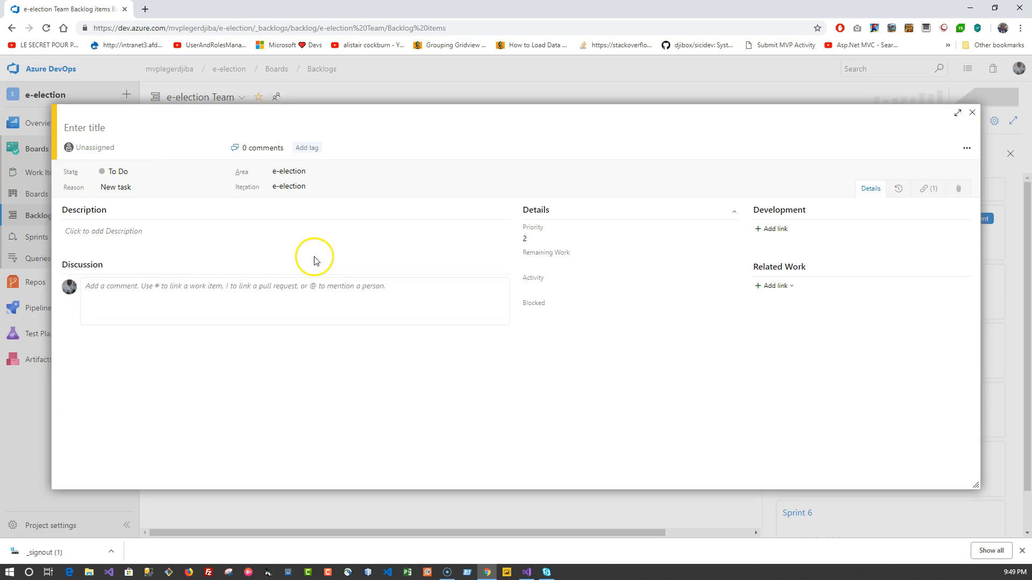
click(77, 111)
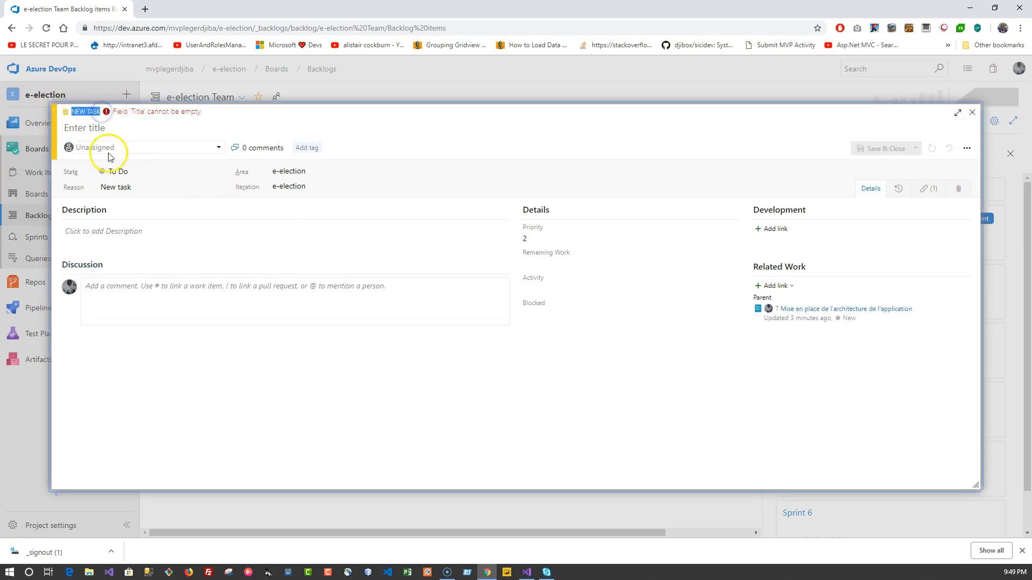
click(114, 129)
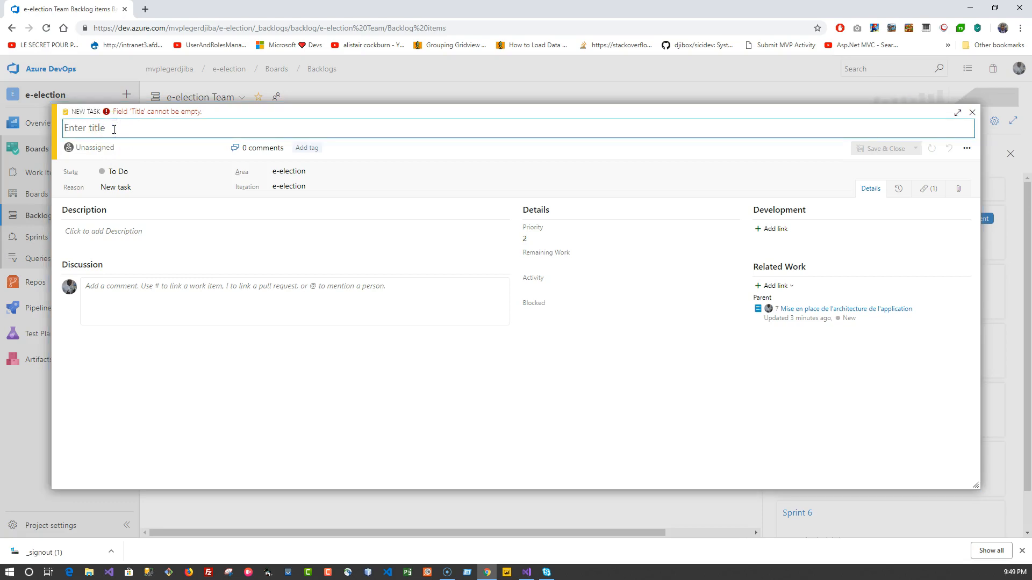
text(Mis)
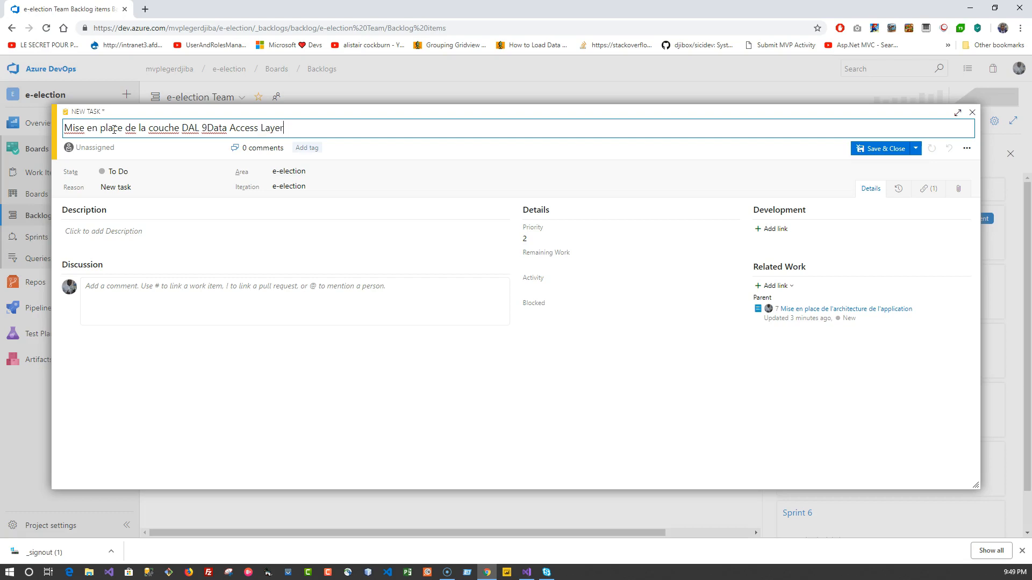
click(209, 128)
key(BackSpace)
text(()
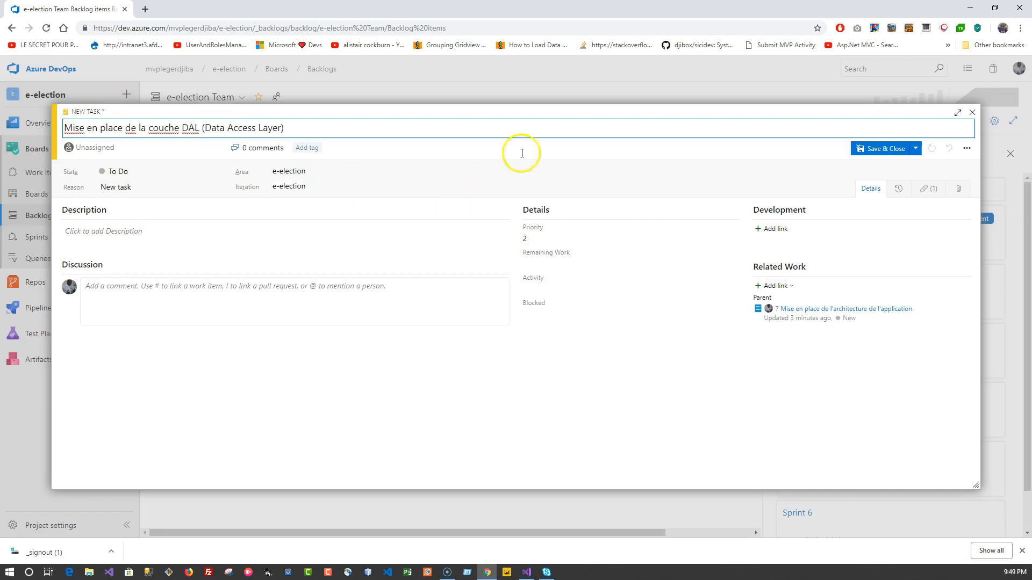
click(916, 148)
click(877, 164)
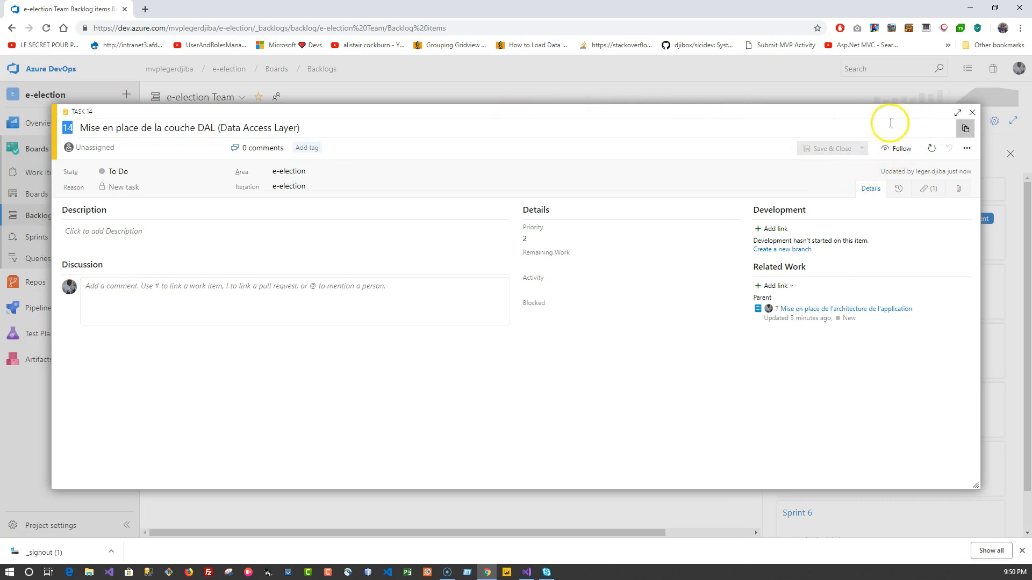
click(970, 113)
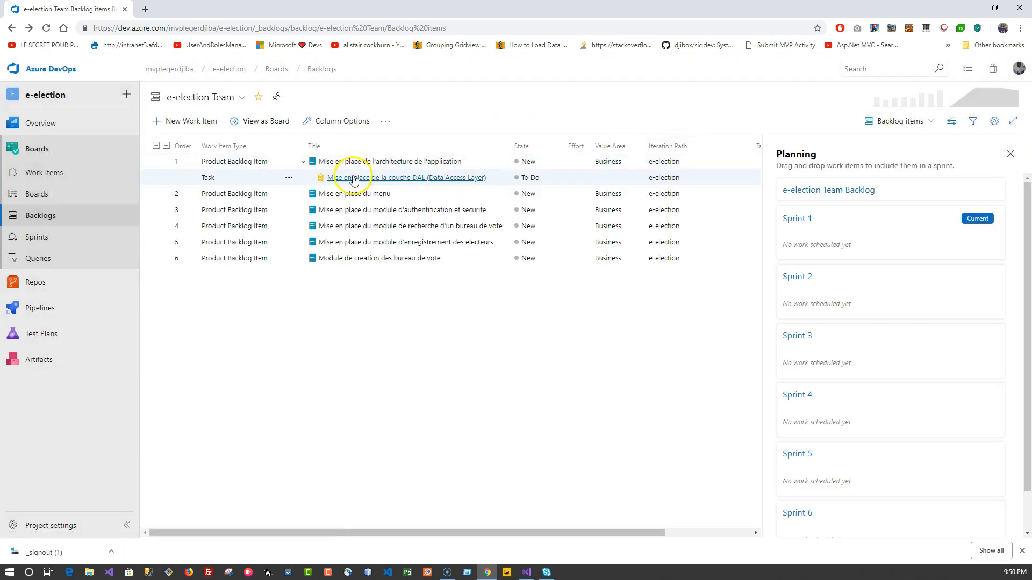
Step: Expand and collapse the backlog item "Mise en place de l'architecture de l'application" to review its child task
click(304, 163)
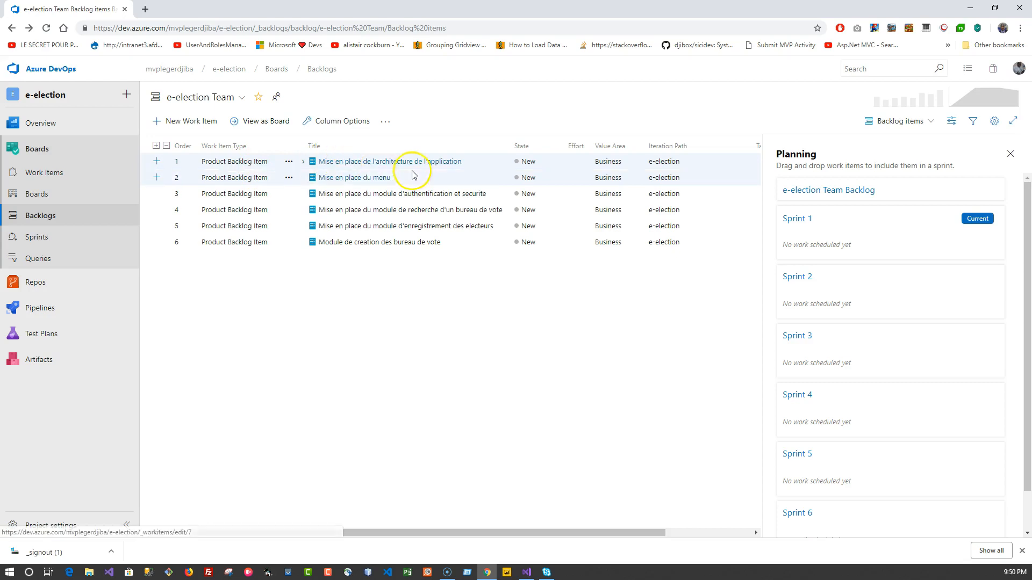
click(289, 164)
click(302, 163)
click(302, 163)
click(302, 163)
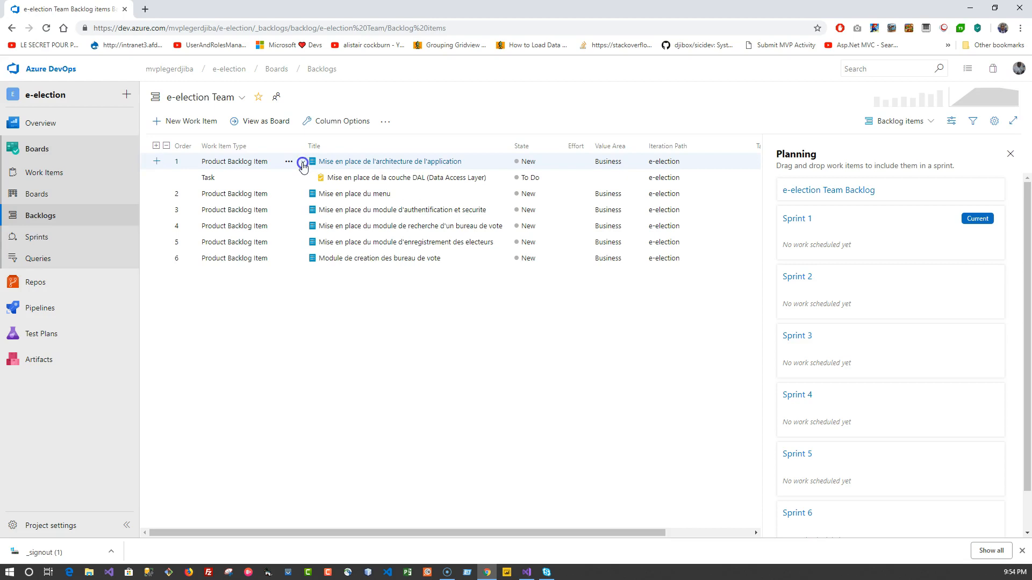
click(303, 164)
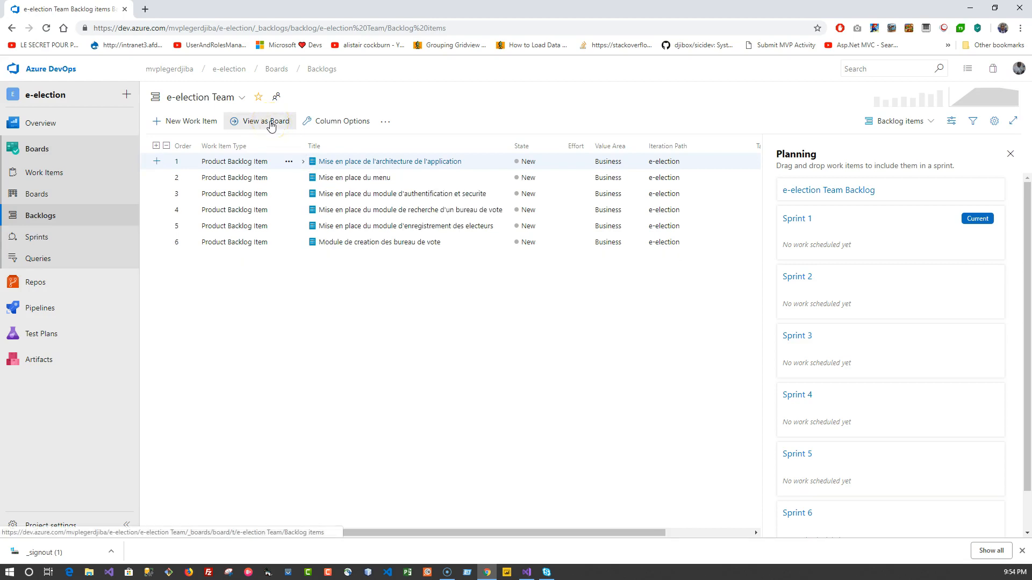
Step: View the backlog as a board to examine the work item cards, and return to the backlog list
click(270, 124)
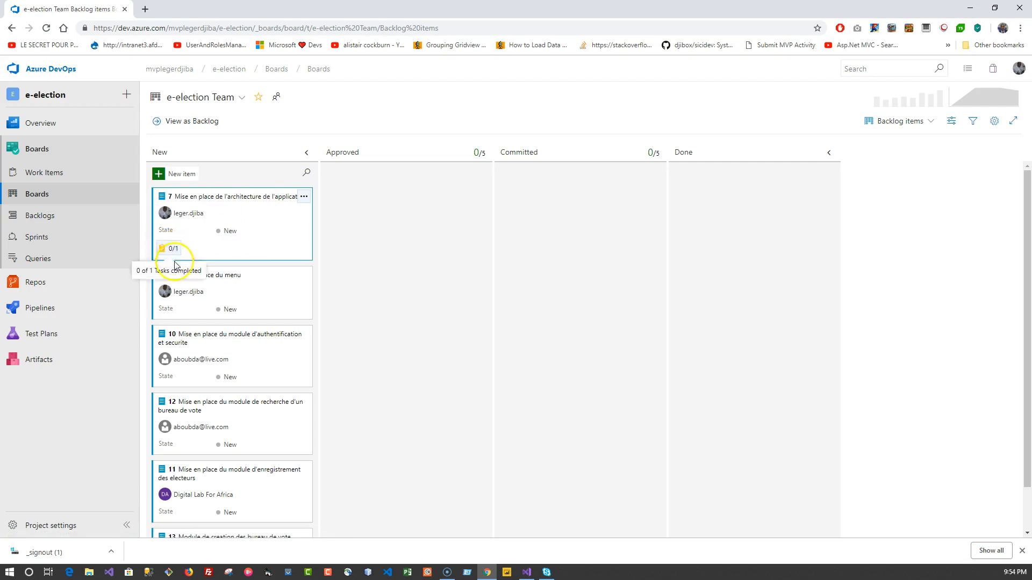
scroll(182, 365, down, 1)
scroll(184, 367, down, 1)
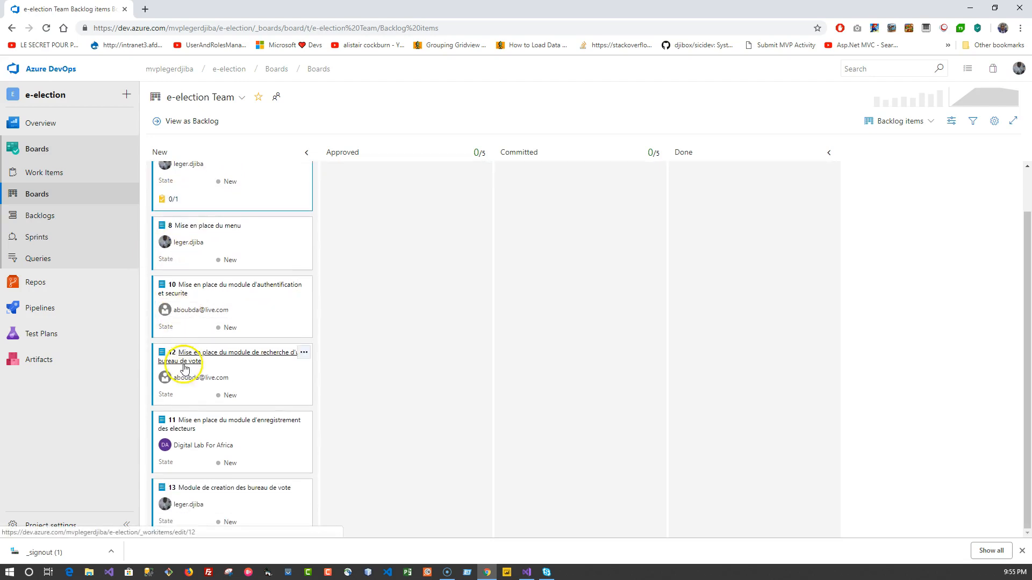
click(184, 121)
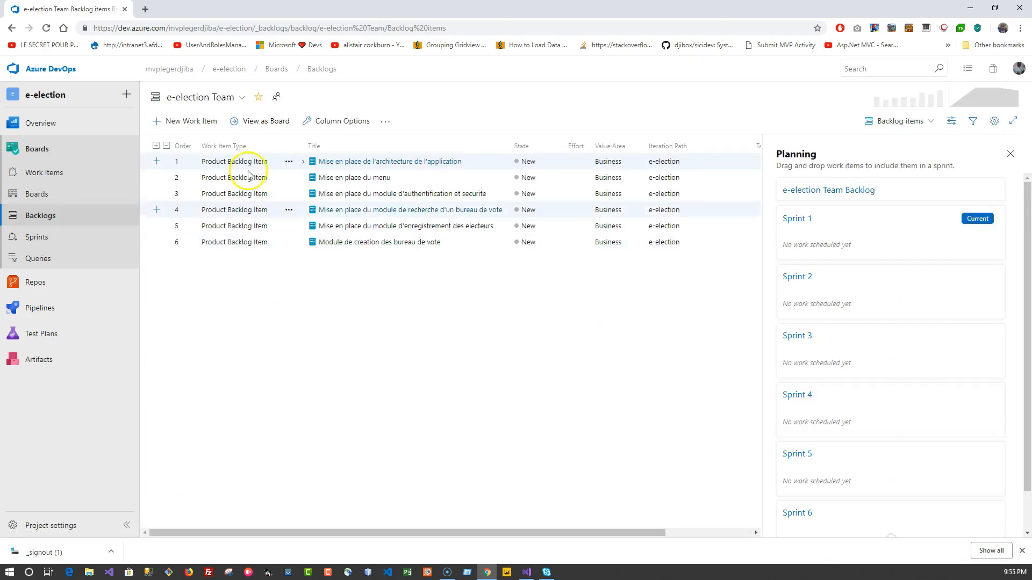
Step: Add and save a task titled "Mise en place de la couche Domain" under the backlog item "Mise en place de l'architecture de l'application"
click(156, 163)
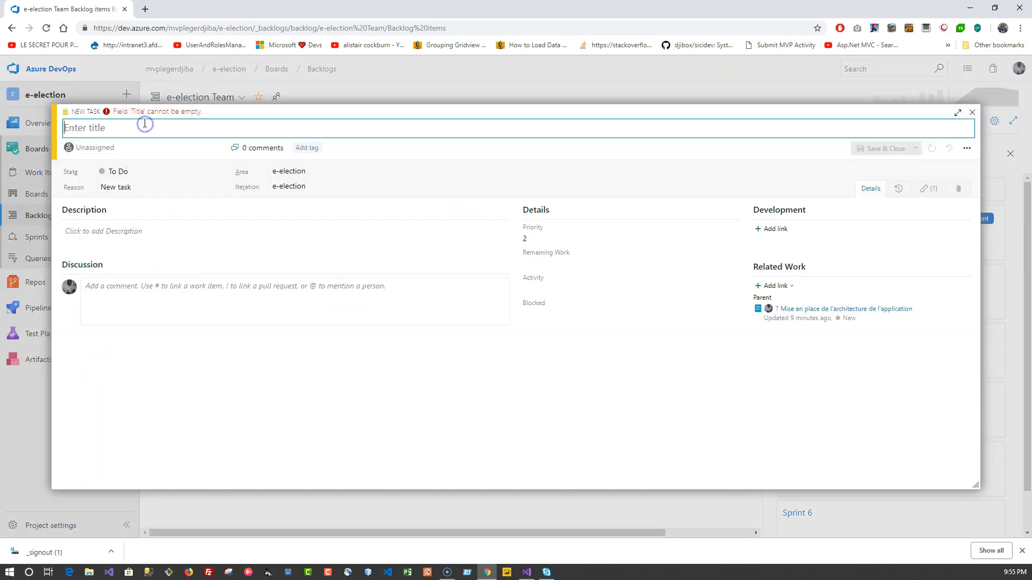
text(Mise en place de la couche Domain)
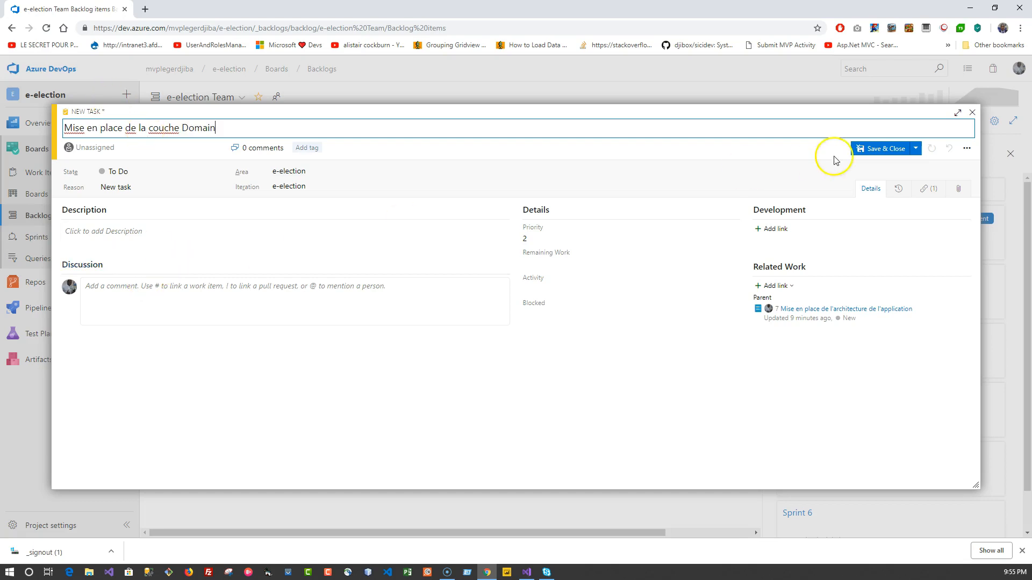
click(887, 149)
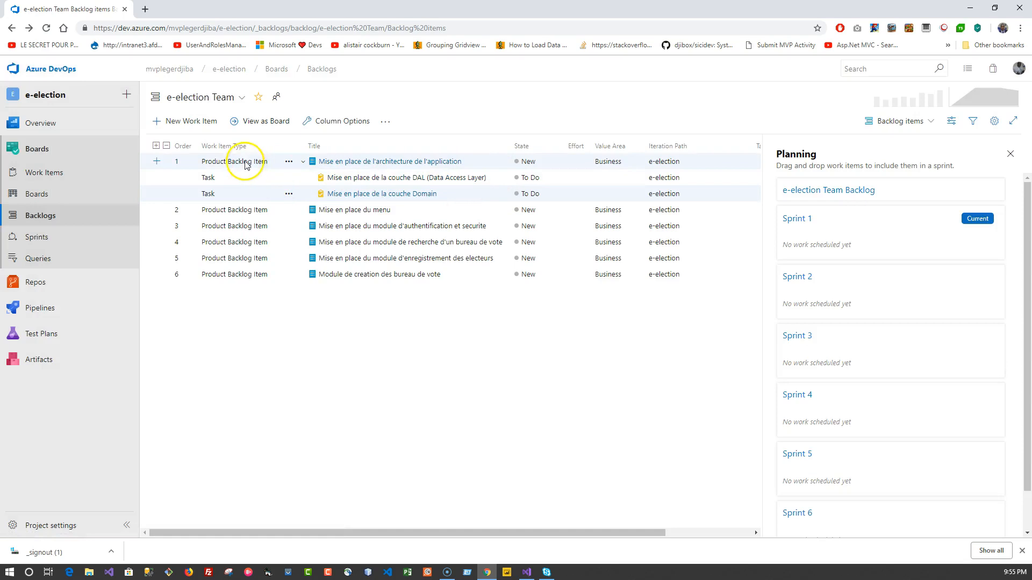
Step: Check the parent architecture item's assignee, assign the task "Mise en place de la couche DAL (Data Access Layer)" to the same team member, and save it
click(347, 162)
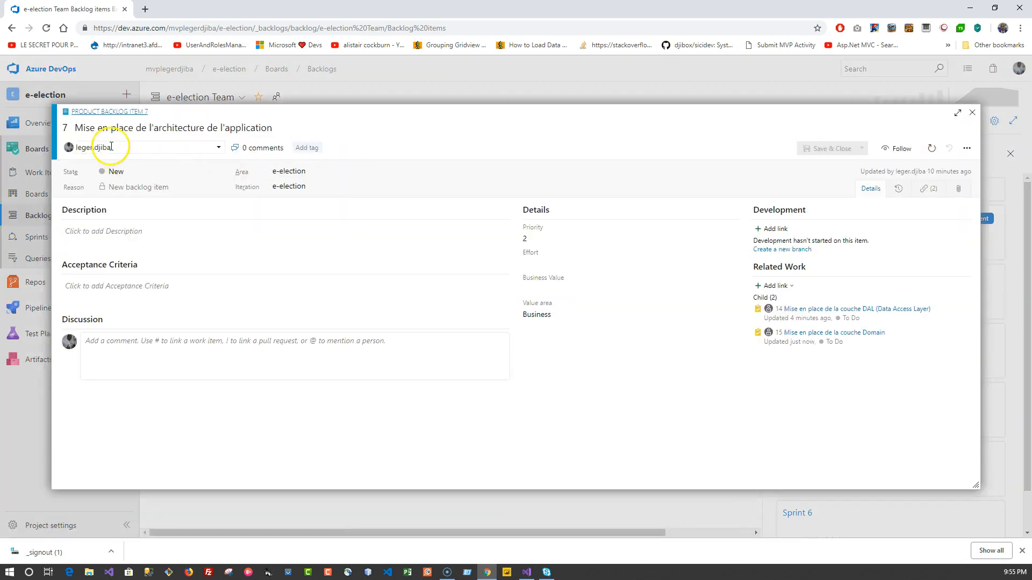
click(968, 114)
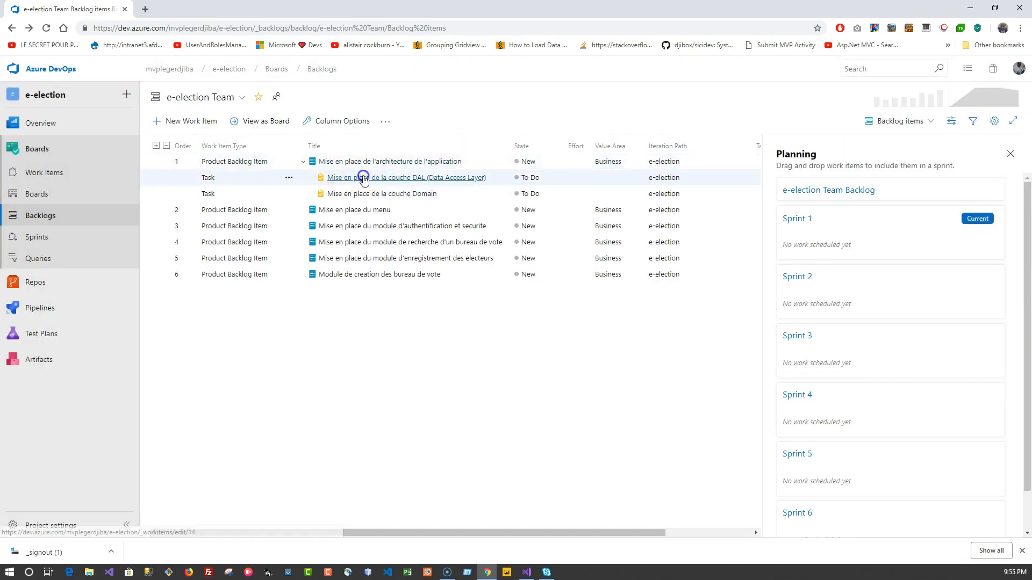
click(362, 173)
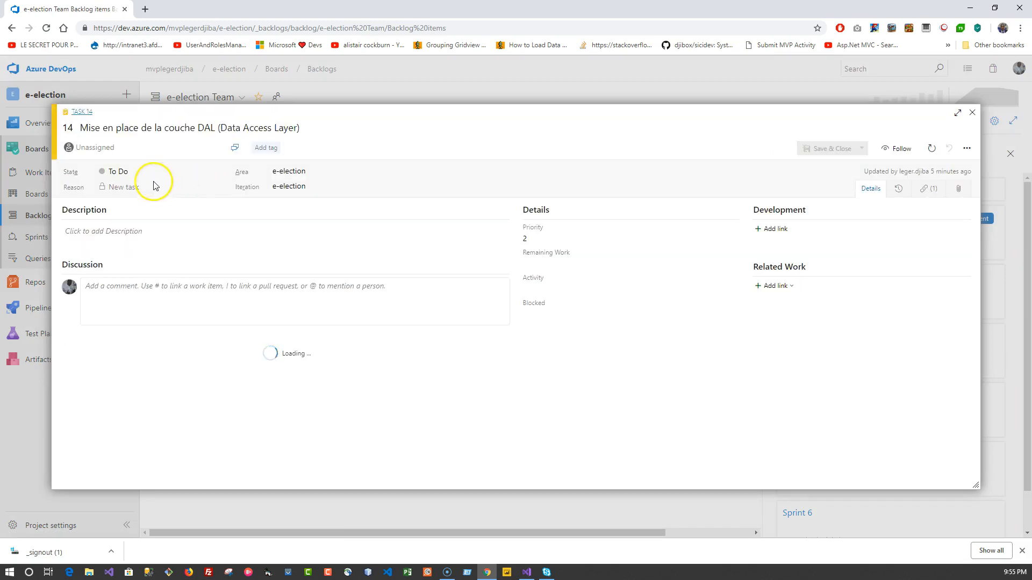
click(207, 145)
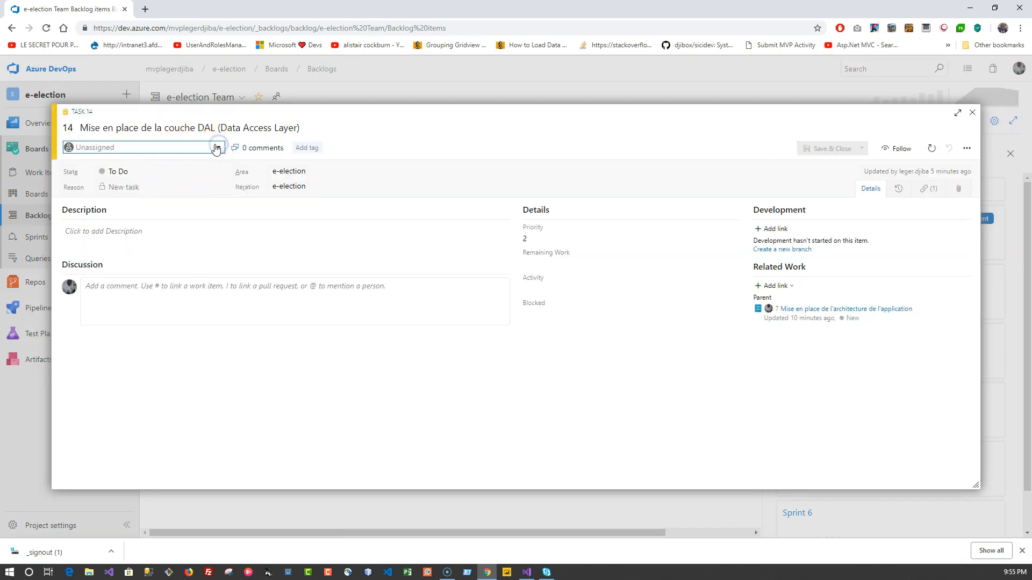
click(137, 167)
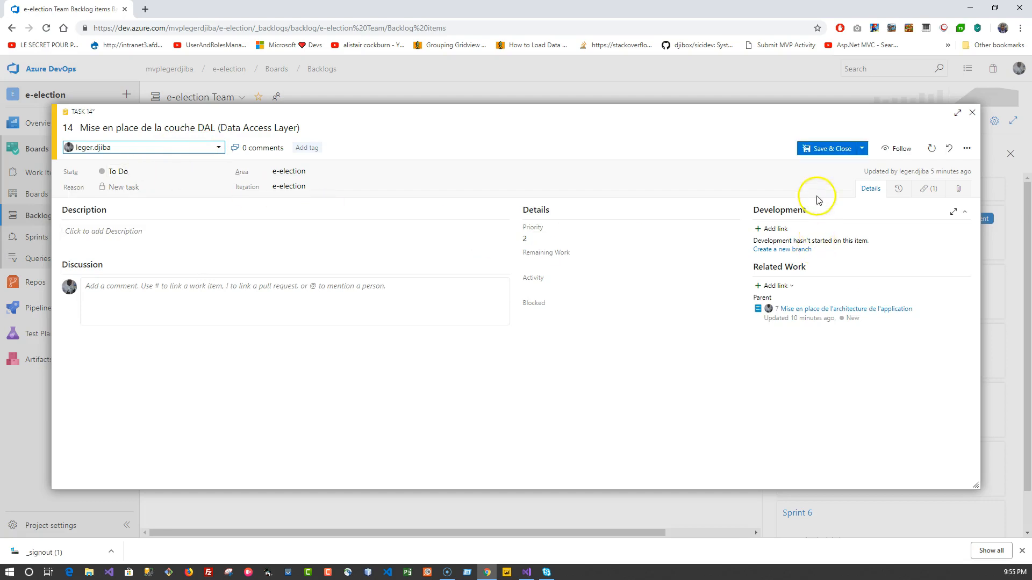
click(817, 149)
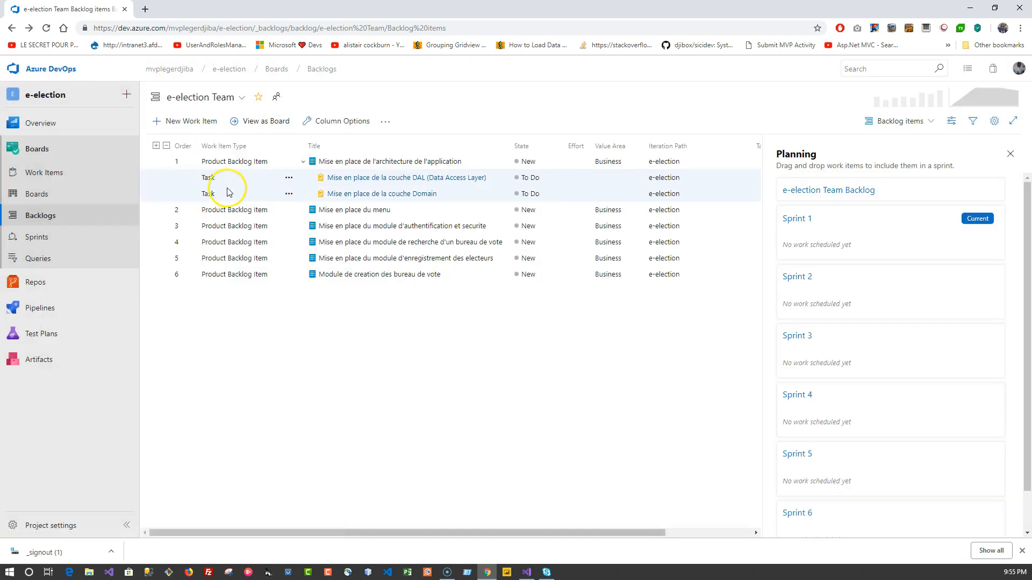
Step: Assign the task "Mise en place de la couche Domain" to the parent item's assignee and save it
click(402, 198)
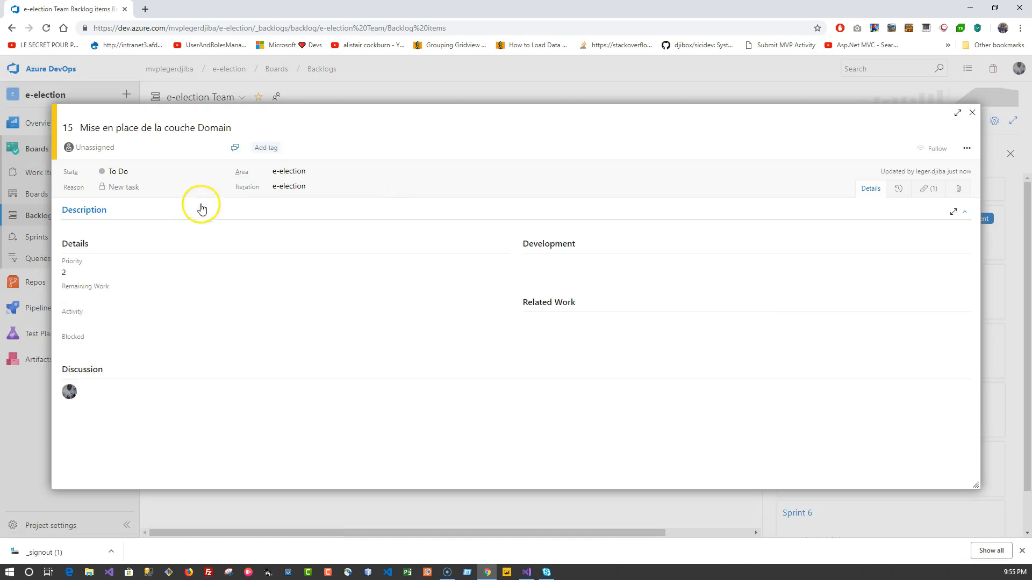
click(217, 146)
click(148, 171)
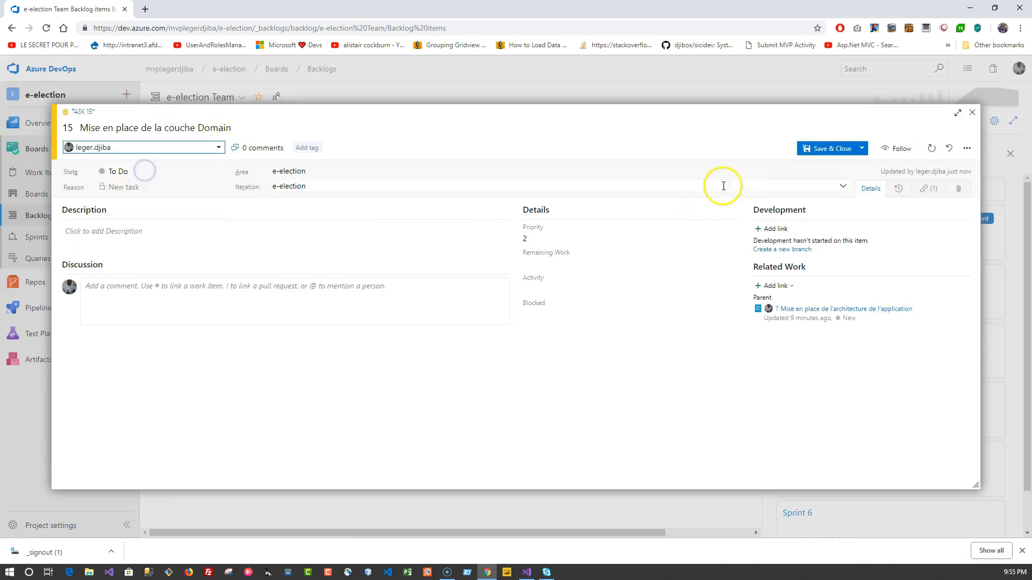
click(823, 151)
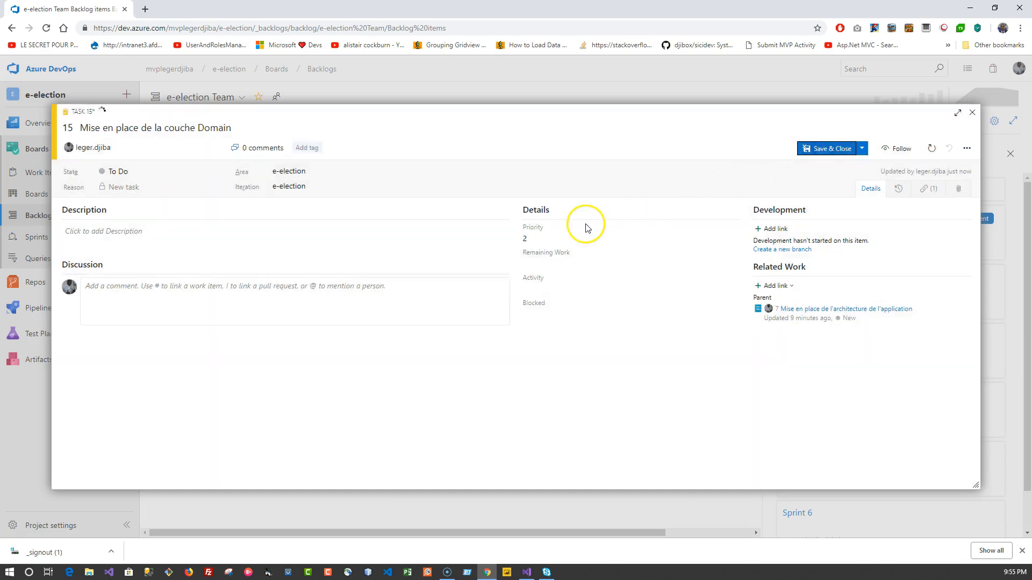